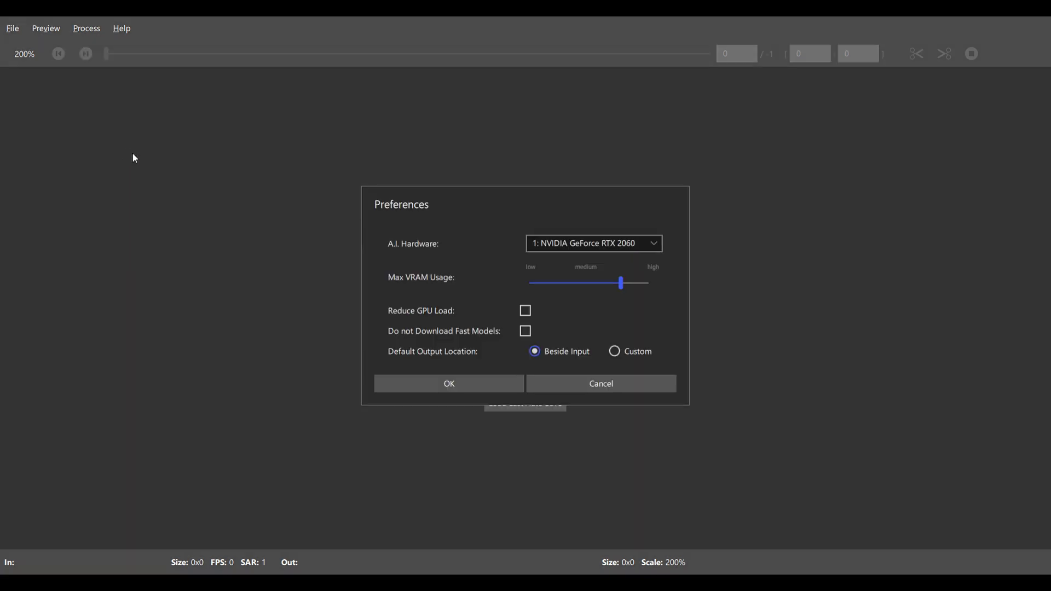
Step: Set A.I. Hardware to All GPUs (Experimental) with Reduce GPU Load checked, and confirm the preferences
{"action": "left_click", "coordinate": [560, 247]}
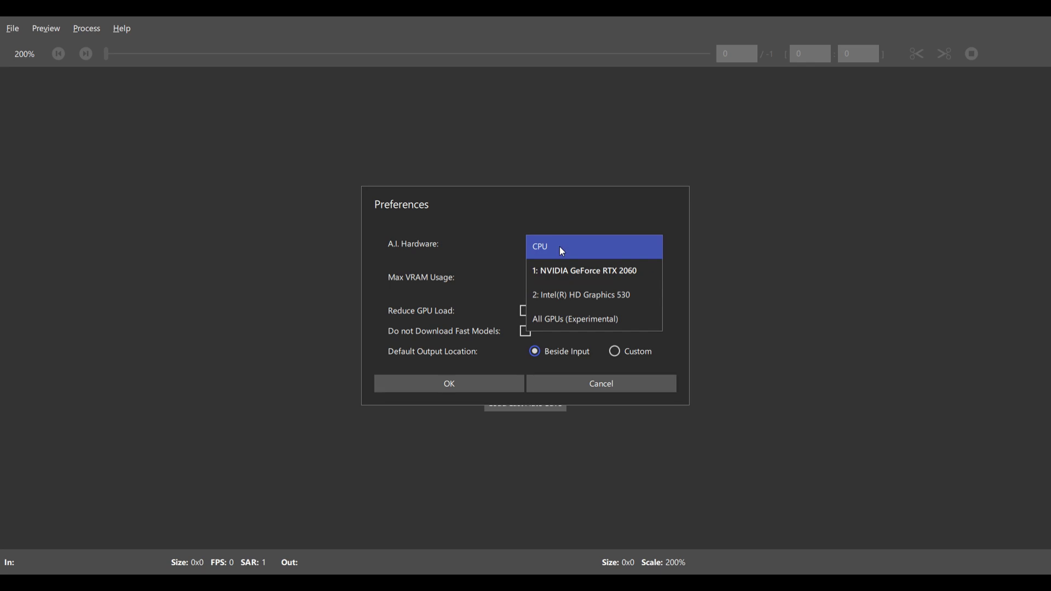
{"action": "left_click", "coordinate": [583, 323]}
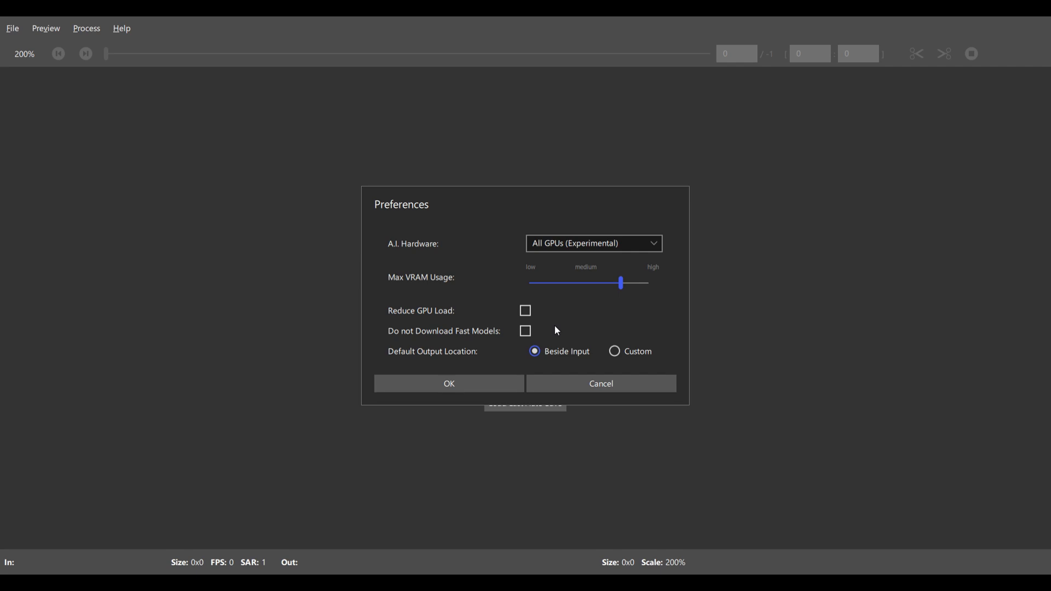
{"action": "left_click", "coordinate": [526, 312]}
{"action": "left_click", "coordinate": [472, 385]}
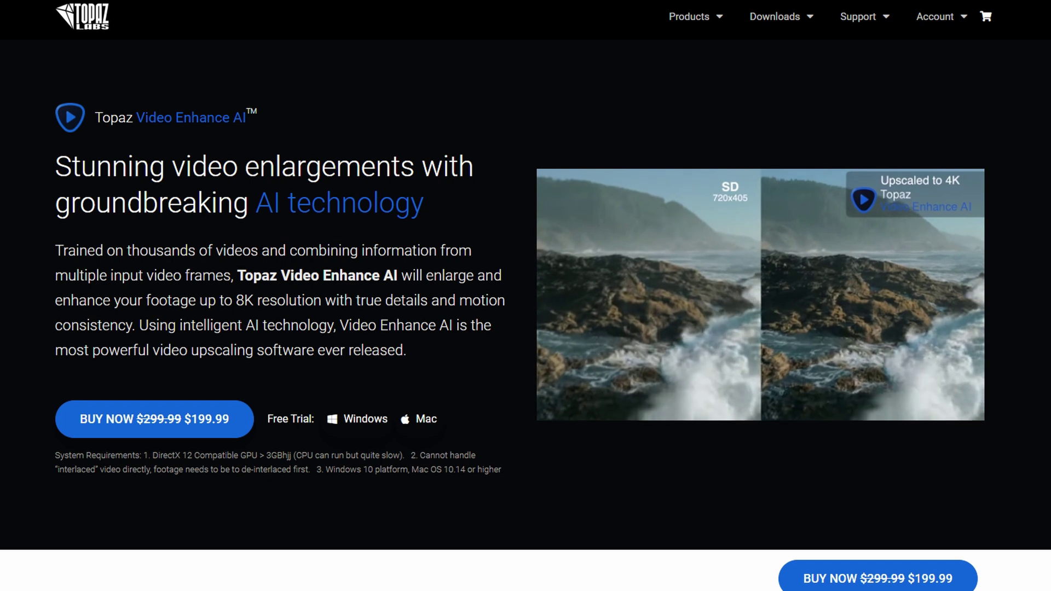
{"action": "scroll", "coordinate": [525, 297], "scroll_direction": "down", "scroll_amount": 2}
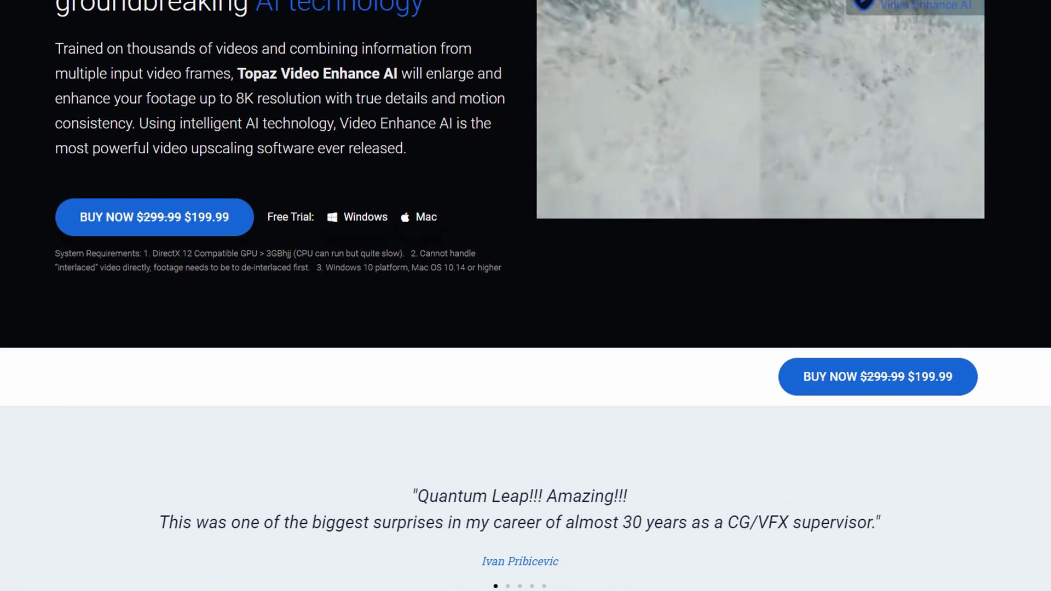
{"action": "scroll", "coordinate": [526, 296], "scroll_direction": "down", "scroll_amount": 3}
{"action": "scroll", "coordinate": [526, 296], "scroll_direction": "down", "scroll_amount": 3}
{"action": "scroll", "coordinate": [526, 296], "scroll_direction": "down", "scroll_amount": 2}
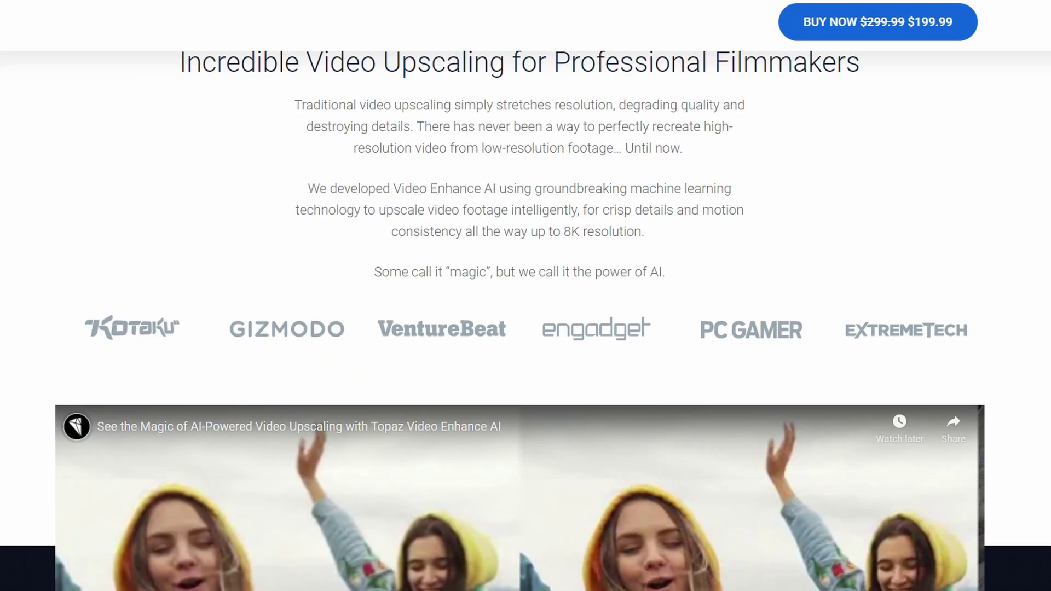
{"action": "scroll", "coordinate": [526, 296], "scroll_direction": "down", "scroll_amount": 1}
{"action": "scroll", "coordinate": [526, 297], "scroll_direction": "down", "scroll_amount": 1}
{"action": "scroll", "coordinate": [526, 296], "scroll_direction": "down", "scroll_amount": 3}
{"action": "scroll", "coordinate": [525, 296], "scroll_direction": "down", "scroll_amount": 3}
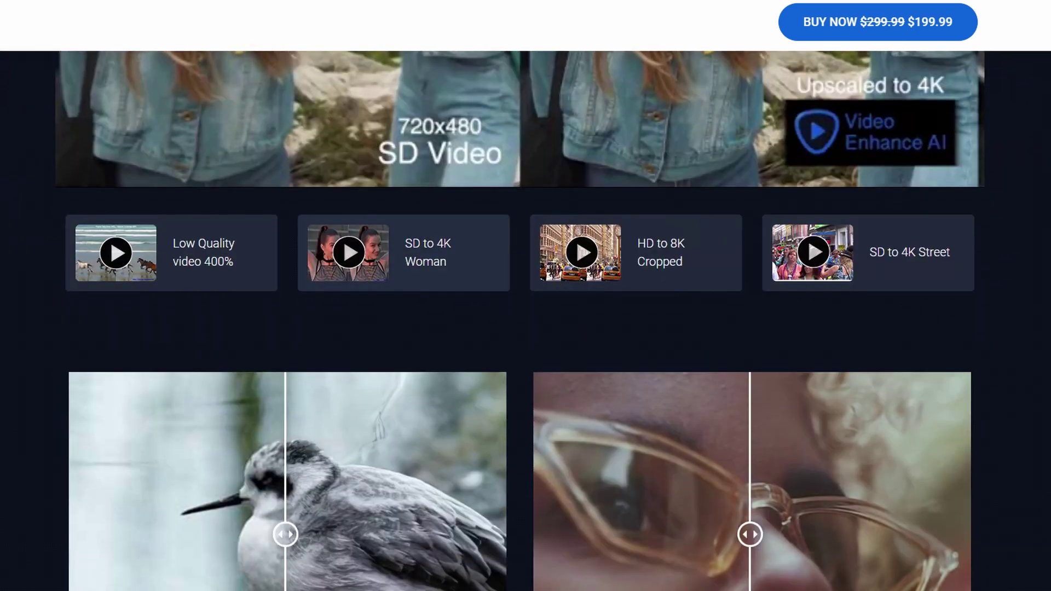
{"action": "scroll", "coordinate": [527, 296], "scroll_direction": "down", "scroll_amount": 2}
{"action": "scroll", "coordinate": [525, 296], "scroll_direction": "down", "scroll_amount": 1}
{"action": "scroll", "coordinate": [526, 296], "scroll_direction": "down", "scroll_amount": 1}
{"action": "scroll", "coordinate": [526, 296], "scroll_direction": "down", "scroll_amount": 1}
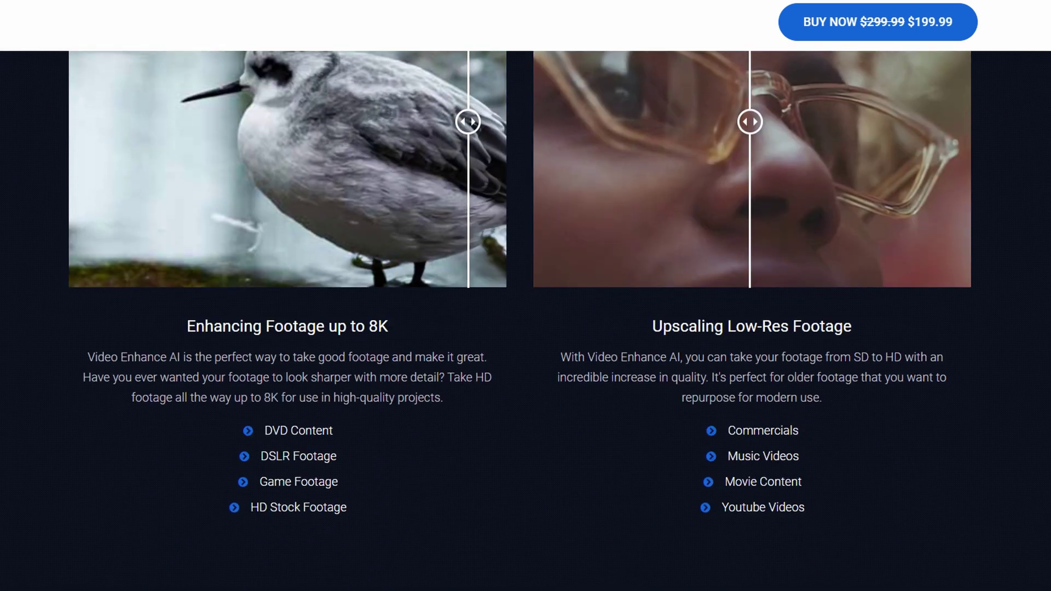
{"action": "scroll", "coordinate": [526, 296], "scroll_direction": "down", "scroll_amount": 2}
{"action": "scroll", "coordinate": [526, 296], "scroll_direction": "down", "scroll_amount": 2}
{"action": "scroll", "coordinate": [526, 296], "scroll_direction": "down", "scroll_amount": 1}
{"action": "scroll", "coordinate": [527, 296], "scroll_direction": "down", "scroll_amount": 1}
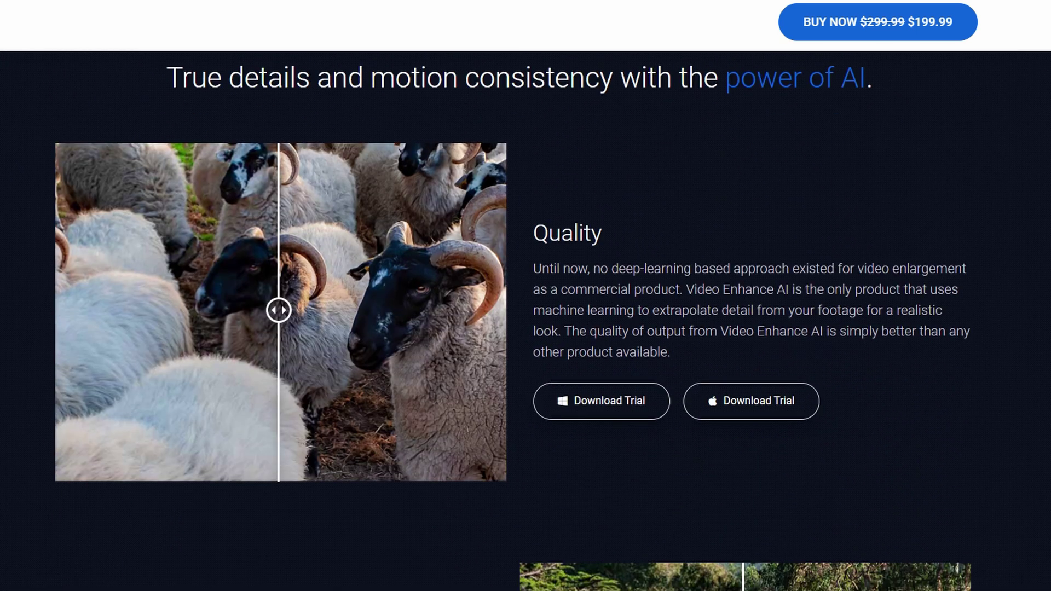
{"action": "scroll", "coordinate": [527, 296], "scroll_direction": "down", "scroll_amount": 2}
{"action": "scroll", "coordinate": [526, 296], "scroll_direction": "down", "scroll_amount": 2}
{"action": "scroll", "coordinate": [526, 296], "scroll_direction": "down", "scroll_amount": 2}
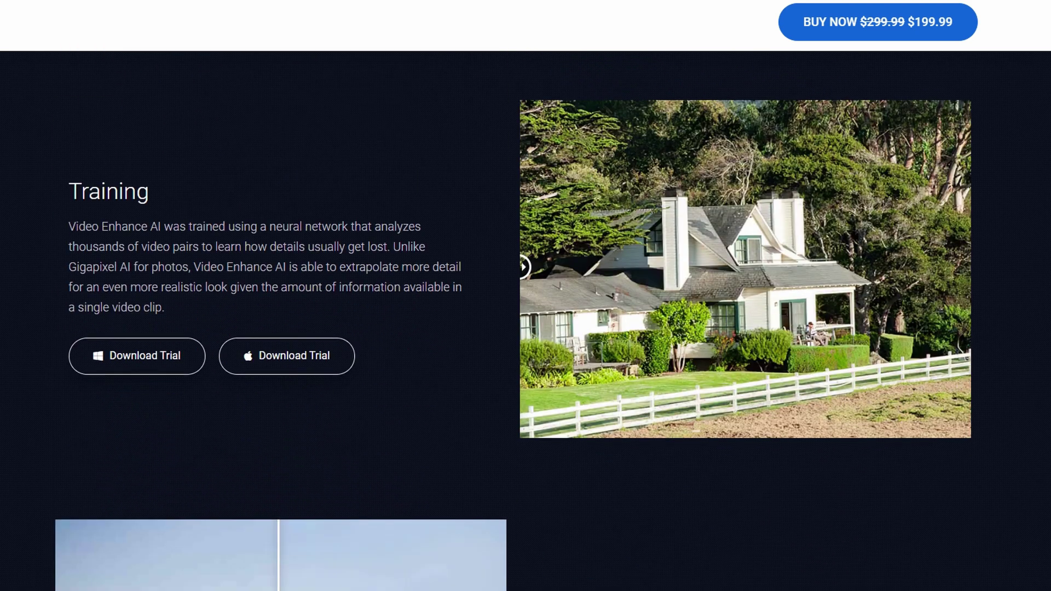
{"action": "scroll", "coordinate": [527, 296], "scroll_direction": "down", "scroll_amount": 1}
{"action": "scroll", "coordinate": [526, 296], "scroll_direction": "down", "scroll_amount": 3}
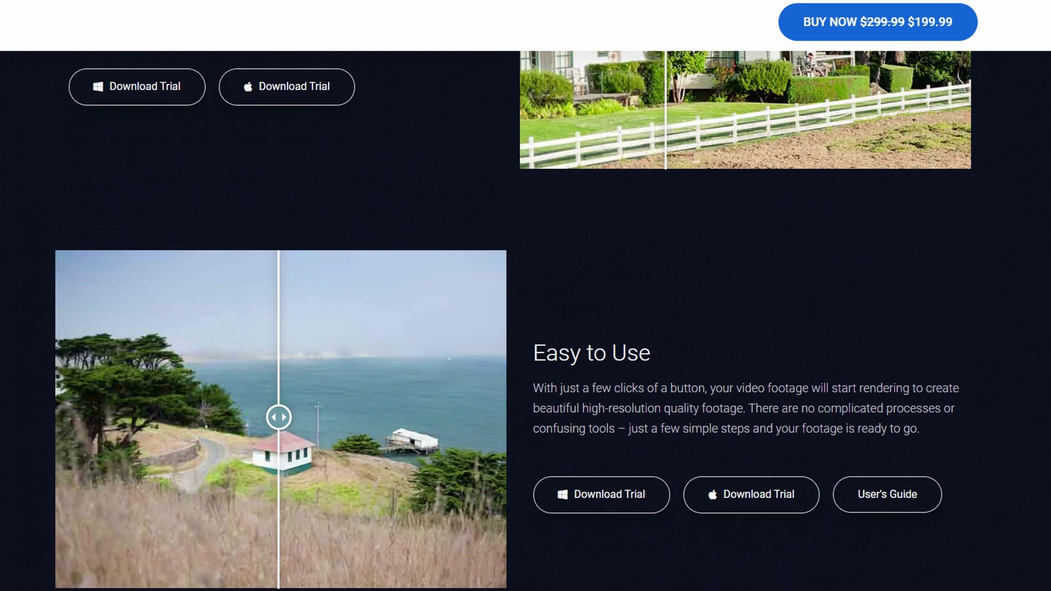
{"action": "scroll", "coordinate": [525, 296], "scroll_direction": "down", "scroll_amount": 2}
{"action": "scroll", "coordinate": [525, 295], "scroll_direction": "down", "scroll_amount": 3}
{"action": "scroll", "coordinate": [526, 297], "scroll_direction": "down", "scroll_amount": 3}
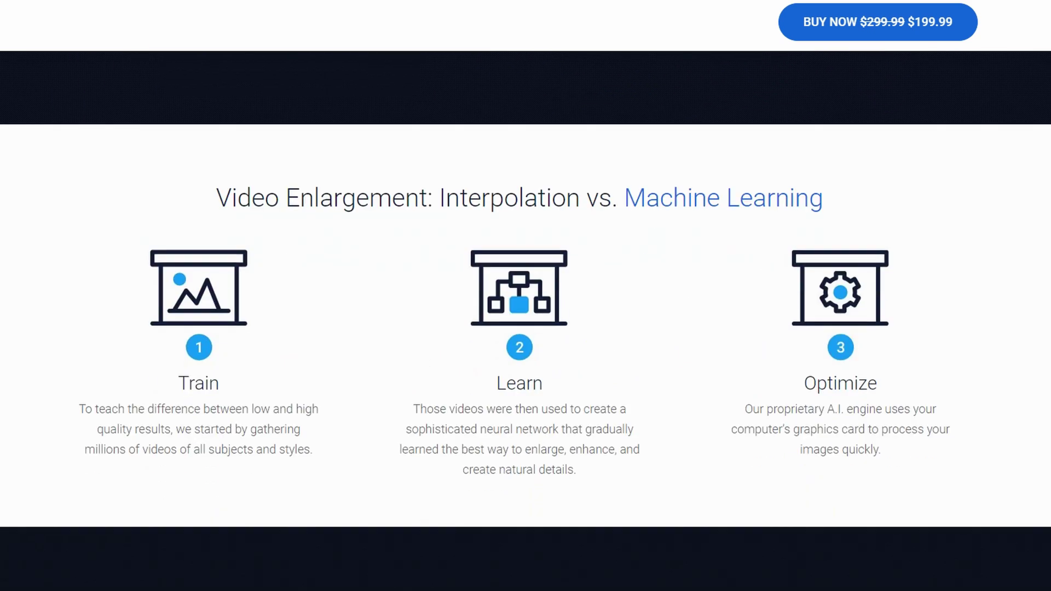
{"action": "scroll", "coordinate": [526, 295], "scroll_direction": "down", "scroll_amount": 3}
{"action": "scroll", "coordinate": [526, 296], "scroll_direction": "down", "scroll_amount": 3}
{"action": "scroll", "coordinate": [526, 296], "scroll_direction": "down", "scroll_amount": 3}
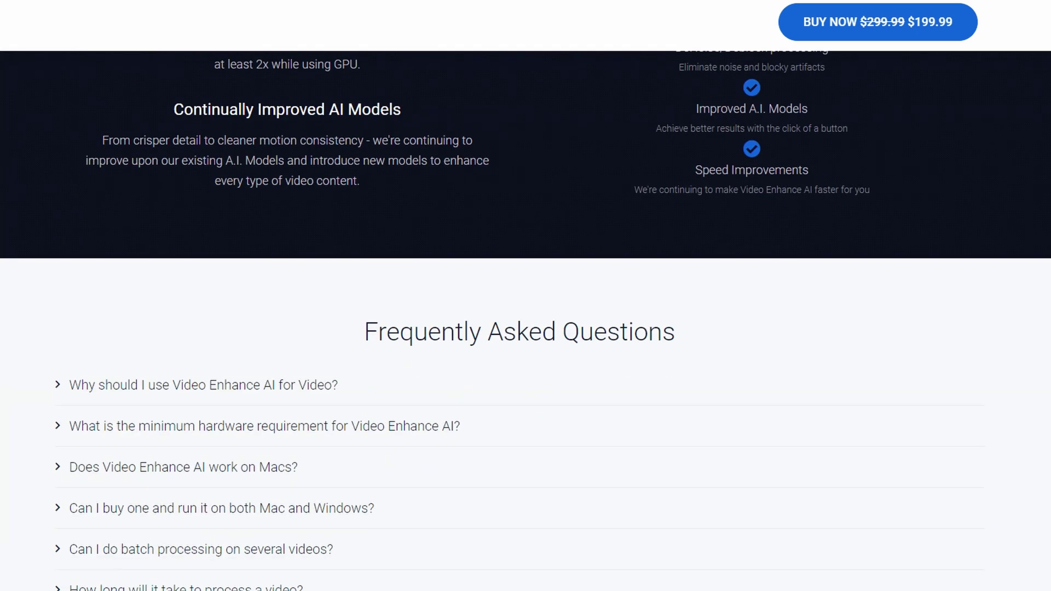
{"action": "scroll", "coordinate": [526, 295], "scroll_direction": "down", "scroll_amount": 2}
{"action": "scroll", "coordinate": [525, 296], "scroll_direction": "down", "scroll_amount": 3}
{"action": "scroll", "coordinate": [526, 295], "scroll_direction": "up", "scroll_amount": 5}
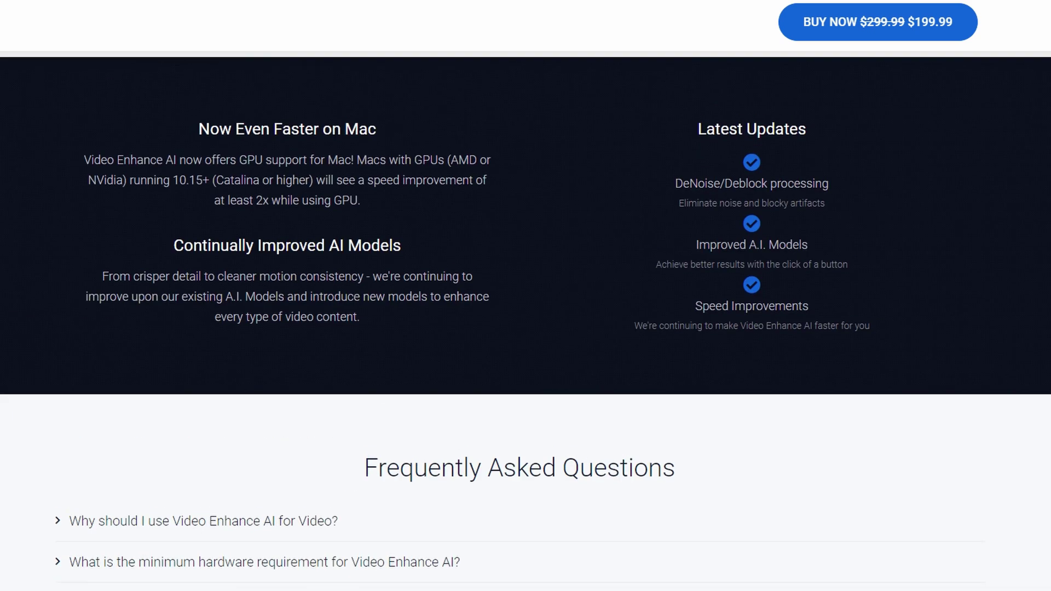
{"action": "scroll", "coordinate": [526, 296], "scroll_direction": "up", "scroll_amount": 5}
{"action": "scroll", "coordinate": [525, 296], "scroll_direction": "down", "scroll_amount": 2}
{"action": "scroll", "coordinate": [526, 295], "scroll_direction": "up", "scroll_amount": 5}
{"action": "scroll", "coordinate": [525, 296], "scroll_direction": "up", "scroll_amount": 5}
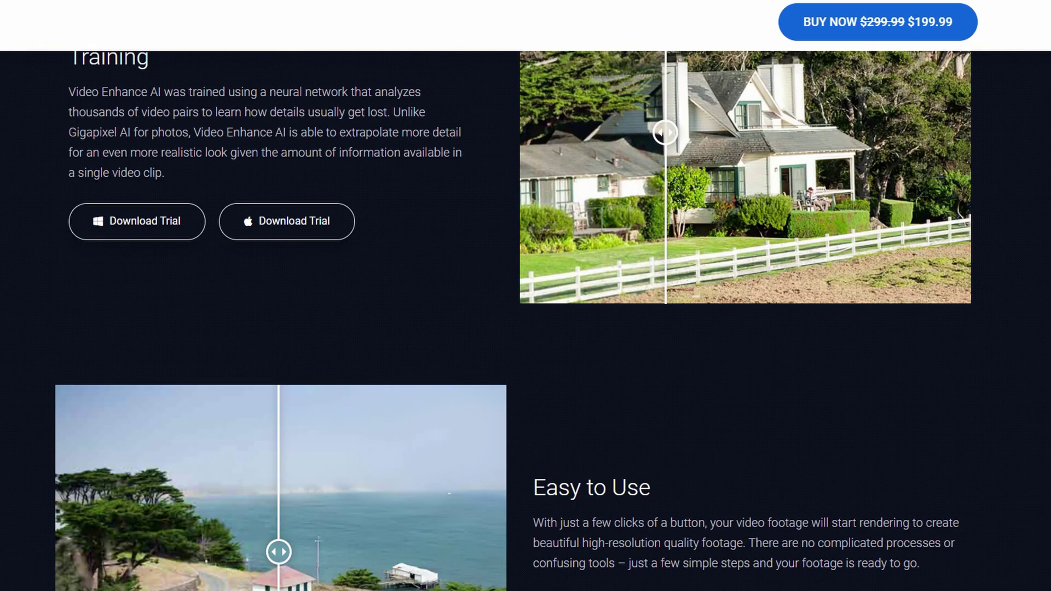
{"action": "scroll", "coordinate": [526, 296], "scroll_direction": "up", "scroll_amount": 5}
{"action": "scroll", "coordinate": [525, 296], "scroll_direction": "up", "scroll_amount": 5}
{"action": "scroll", "coordinate": [526, 296], "scroll_direction": "up", "scroll_amount": 3}
{"action": "scroll", "coordinate": [525, 295], "scroll_direction": "up", "scroll_amount": 4}
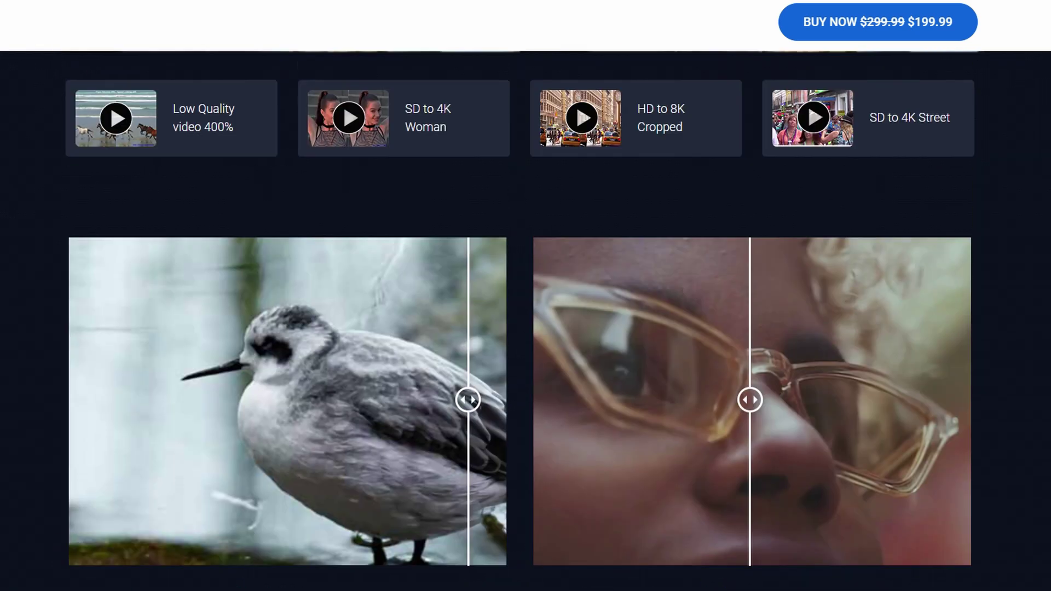
{"action": "scroll", "coordinate": [526, 296], "scroll_direction": "up", "scroll_amount": 4}
{"action": "scroll", "coordinate": [526, 296], "scroll_direction": "up", "scroll_amount": 4}
{"action": "scroll", "coordinate": [526, 296], "scroll_direction": "up", "scroll_amount": 2}
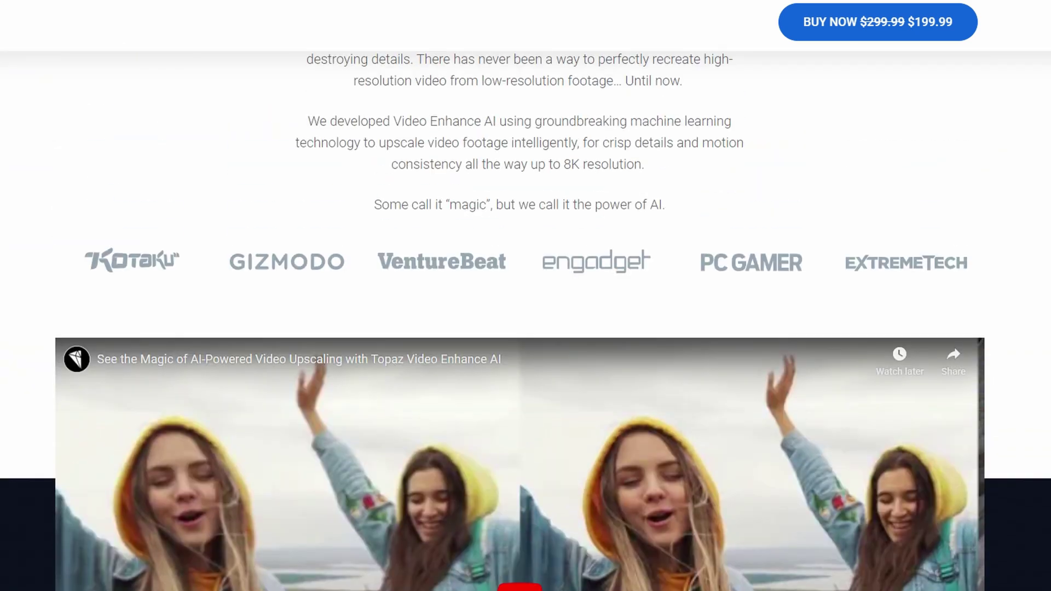
{"action": "scroll", "coordinate": [527, 296], "scroll_direction": "up", "scroll_amount": 2}
{"action": "scroll", "coordinate": [526, 296], "scroll_direction": "up", "scroll_amount": 3}
{"action": "scroll", "coordinate": [525, 297], "scroll_direction": "up", "scroll_amount": 3}
{"action": "scroll", "coordinate": [526, 295], "scroll_direction": "up", "scroll_amount": 5}
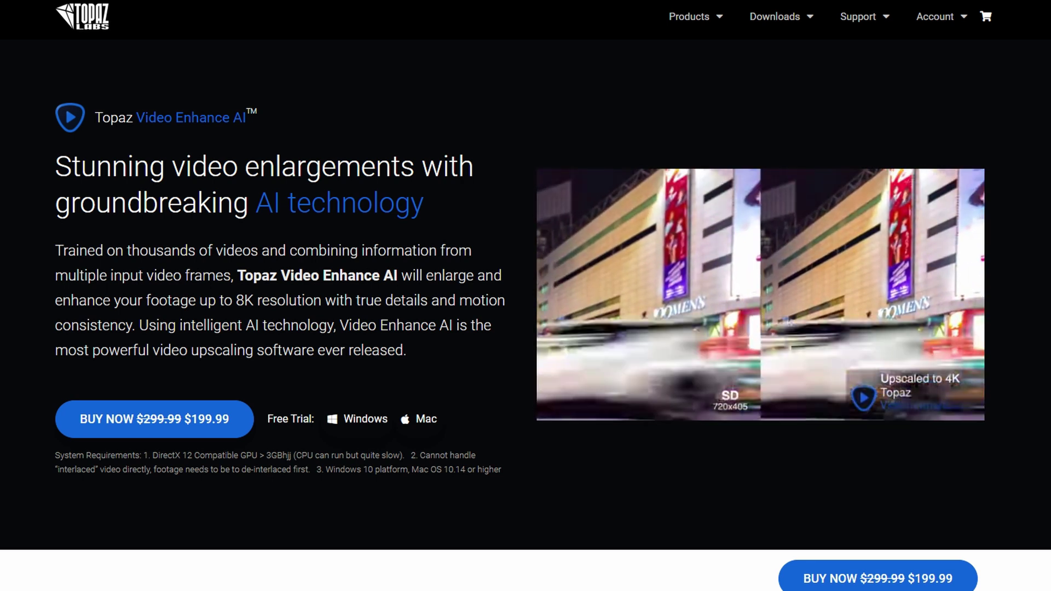
{"action": "scroll", "coordinate": [526, 329], "scroll_direction": "down", "scroll_amount": 1}
{"action": "scroll", "coordinate": [526, 329], "scroll_direction": "down", "scroll_amount": 5}
{"action": "scroll", "coordinate": [526, 329], "scroll_direction": "down", "scroll_amount": 3}
{"action": "scroll", "coordinate": [526, 329], "scroll_direction": "down", "scroll_amount": 2}
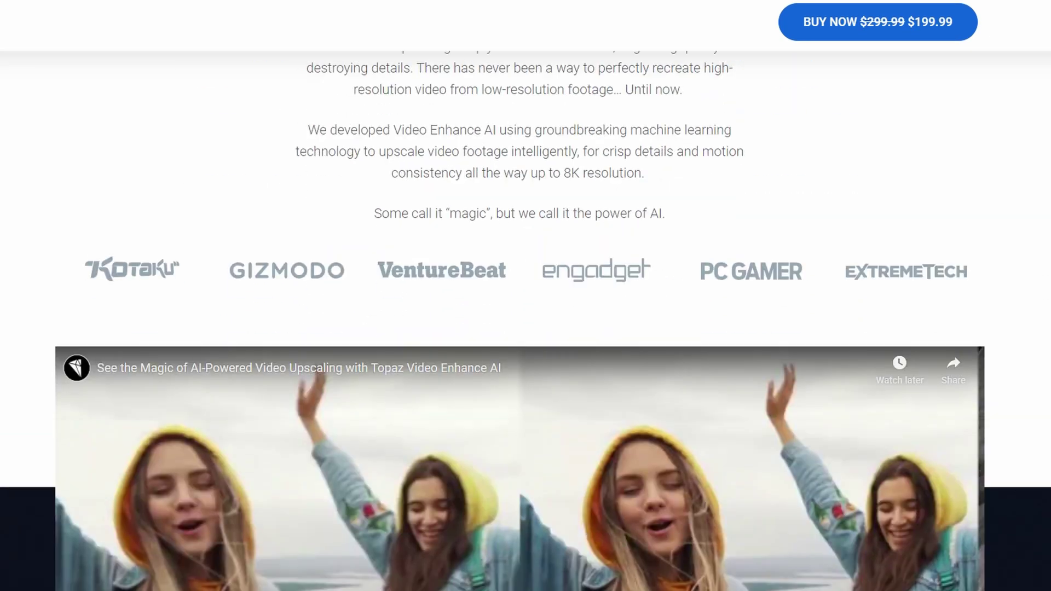
{"action": "scroll", "coordinate": [526, 329], "scroll_direction": "down", "scroll_amount": 1}
{"action": "scroll", "coordinate": [526, 328], "scroll_direction": "down", "scroll_amount": 1}
{"action": "scroll", "coordinate": [526, 329], "scroll_direction": "down", "scroll_amount": 5}
{"action": "scroll", "coordinate": [526, 329], "scroll_direction": "down", "scroll_amount": 4}
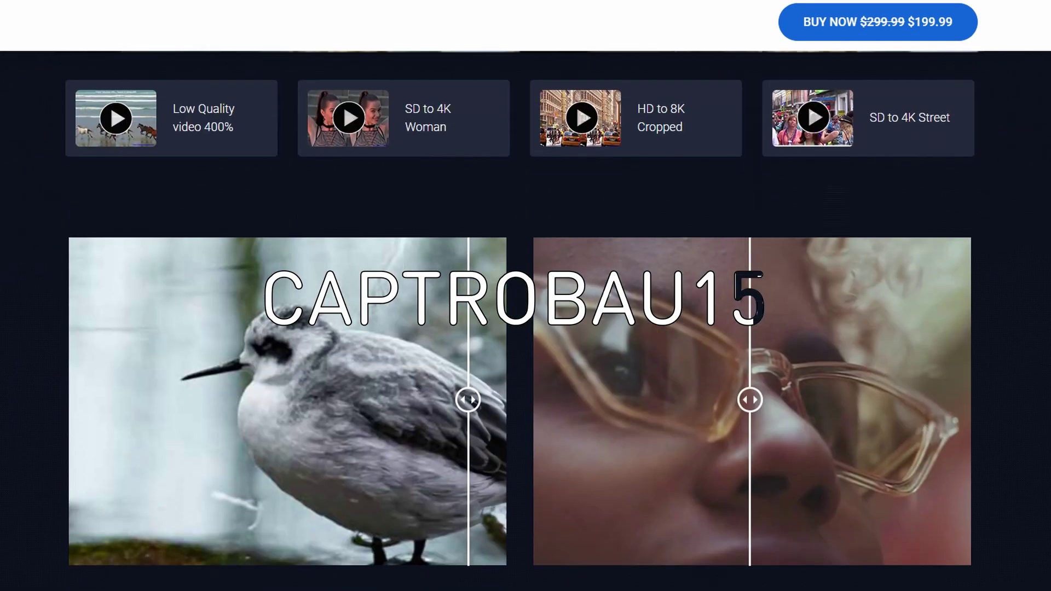
{"action": "scroll", "coordinate": [527, 329], "scroll_direction": "down", "scroll_amount": 4}
{"action": "scroll", "coordinate": [526, 329], "scroll_direction": "down", "scroll_amount": 2}
{"action": "scroll", "coordinate": [526, 329], "scroll_direction": "down", "scroll_amount": 5}
{"action": "scroll", "coordinate": [525, 329], "scroll_direction": "down", "scroll_amount": 4}
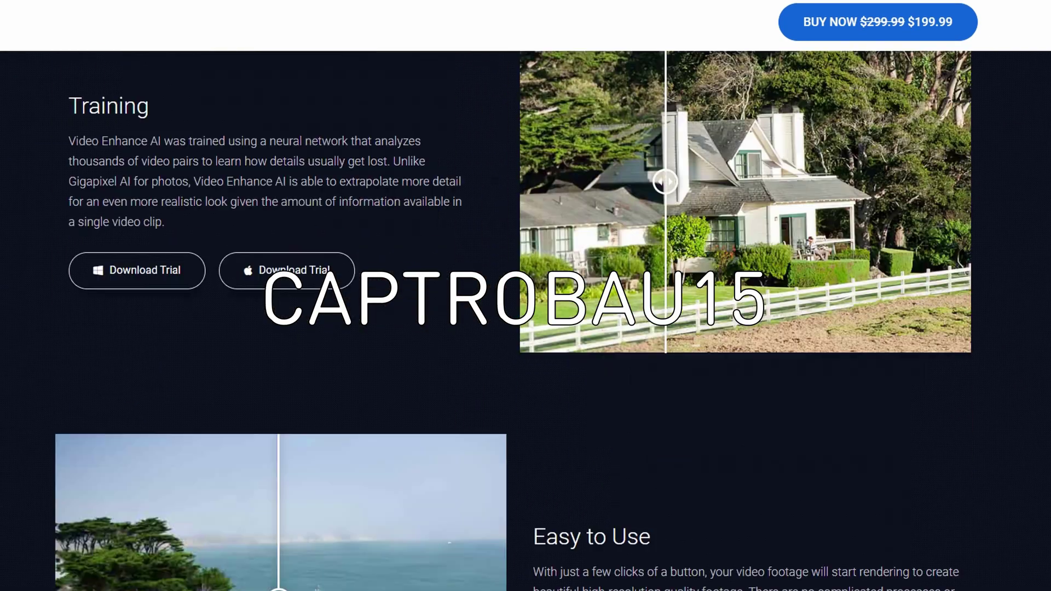
{"action": "scroll", "coordinate": [527, 328], "scroll_direction": "down", "scroll_amount": 2}
{"action": "scroll", "coordinate": [526, 329], "scroll_direction": "down", "scroll_amount": 8}
{"action": "scroll", "coordinate": [526, 329], "scroll_direction": "up", "scroll_amount": 3}
{"action": "scroll", "coordinate": [527, 329], "scroll_direction": "down", "scroll_amount": 3}
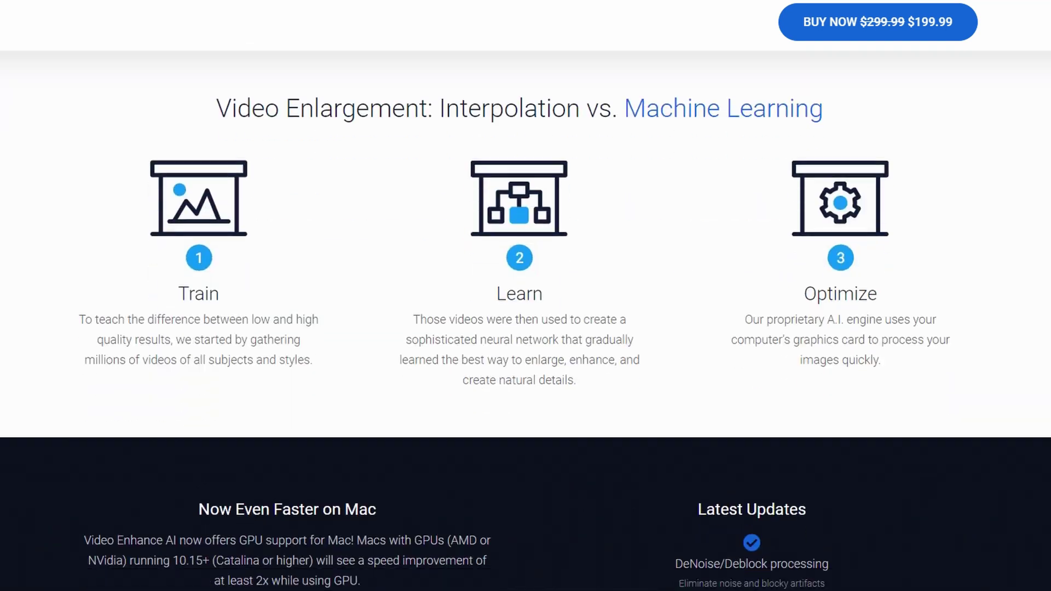
{"action": "scroll", "coordinate": [526, 328], "scroll_direction": "down", "scroll_amount": 5}
{"action": "scroll", "coordinate": [526, 328], "scroll_direction": "down", "scroll_amount": 5}
{"action": "scroll", "coordinate": [526, 329], "scroll_direction": "up", "scroll_amount": 2}
{"action": "scroll", "coordinate": [525, 329], "scroll_direction": "up", "scroll_amount": 1}
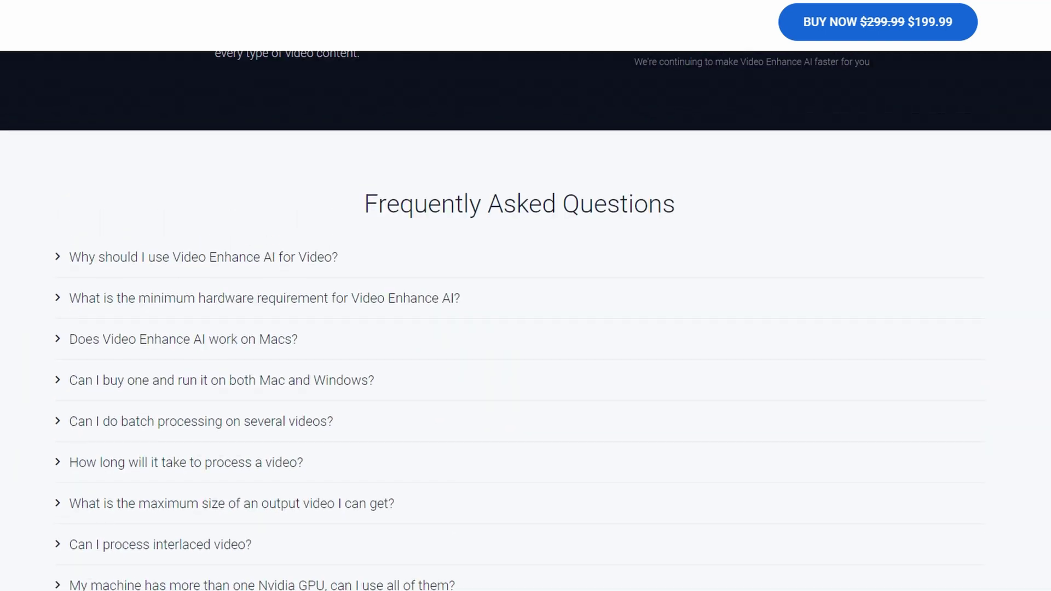
{"action": "scroll", "coordinate": [526, 328], "scroll_direction": "up", "scroll_amount": 2}
{"action": "scroll", "coordinate": [526, 328], "scroll_direction": "up", "scroll_amount": 3}
{"action": "scroll", "coordinate": [526, 329], "scroll_direction": "up", "scroll_amount": 2}
{"action": "scroll", "coordinate": [525, 329], "scroll_direction": "up", "scroll_amount": 3}
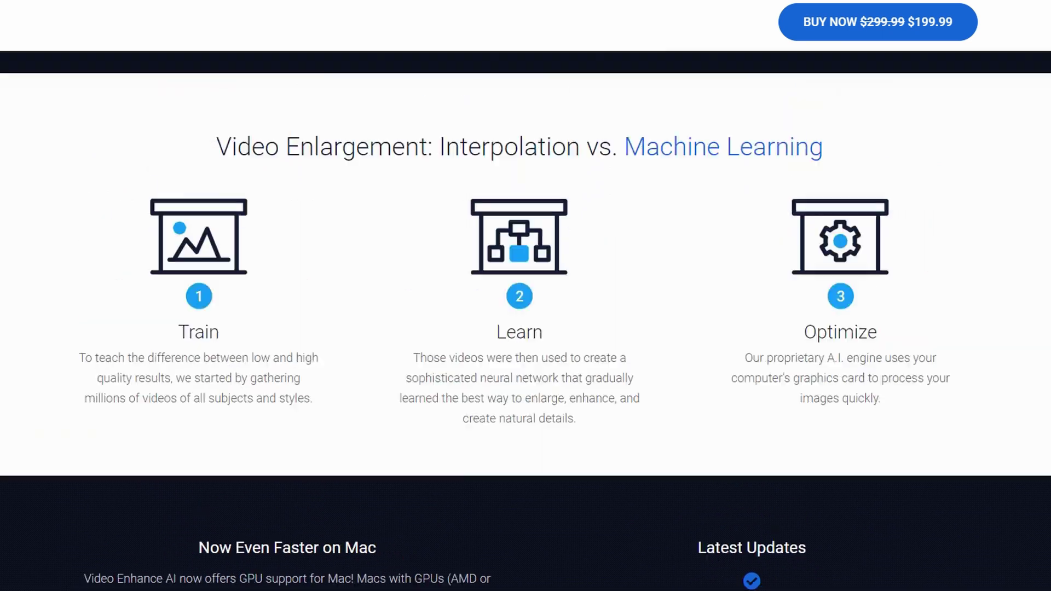
{"action": "scroll", "coordinate": [526, 329], "scroll_direction": "up", "scroll_amount": 2}
{"action": "scroll", "coordinate": [526, 329], "scroll_direction": "up", "scroll_amount": 2}
{"action": "scroll", "coordinate": [526, 329], "scroll_direction": "up", "scroll_amount": 2}
{"action": "scroll", "coordinate": [525, 328], "scroll_direction": "up", "scroll_amount": 2}
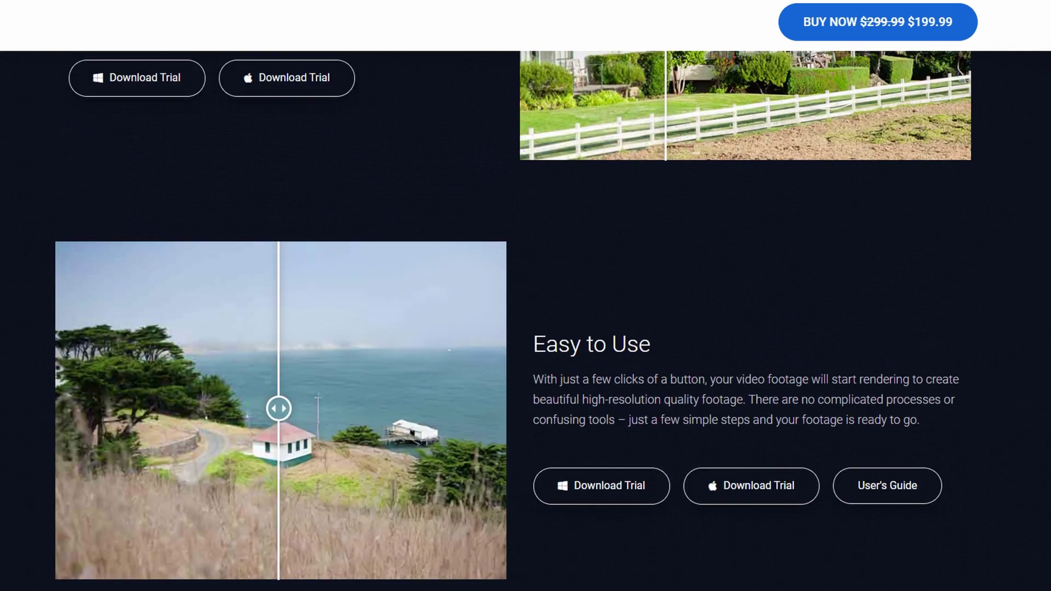
{"action": "scroll", "coordinate": [526, 329], "scroll_direction": "up", "scroll_amount": 1}
{"action": "scroll", "coordinate": [525, 329], "scroll_direction": "up", "scroll_amount": 2}
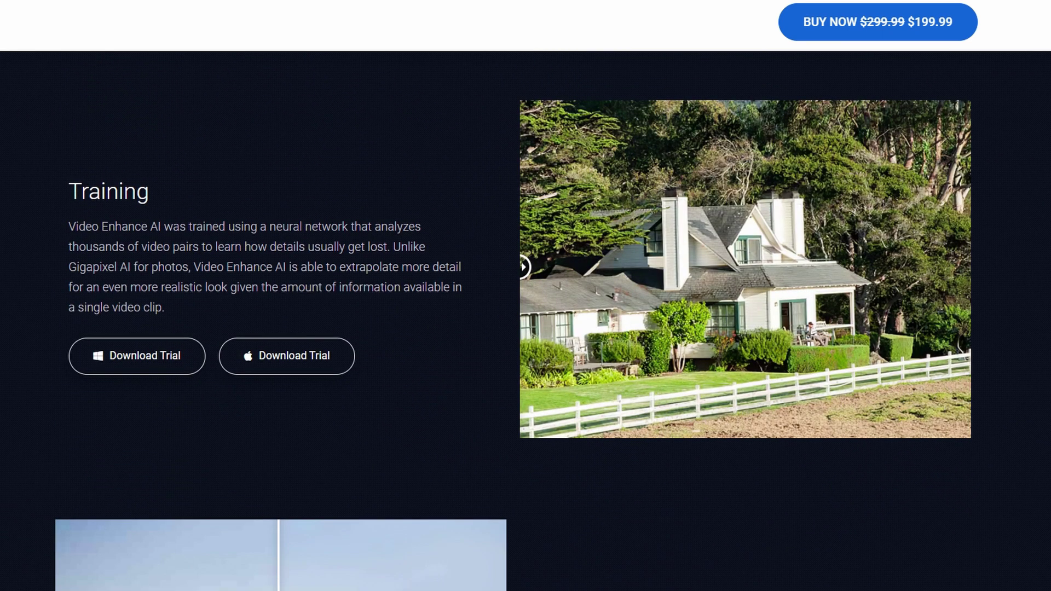
{"action": "scroll", "coordinate": [527, 329], "scroll_direction": "up", "scroll_amount": 1}
{"action": "scroll", "coordinate": [525, 329], "scroll_direction": "up", "scroll_amount": 1}
{"action": "scroll", "coordinate": [525, 329], "scroll_direction": "up", "scroll_amount": 1}
{"action": "scroll", "coordinate": [527, 328], "scroll_direction": "up", "scroll_amount": 1}
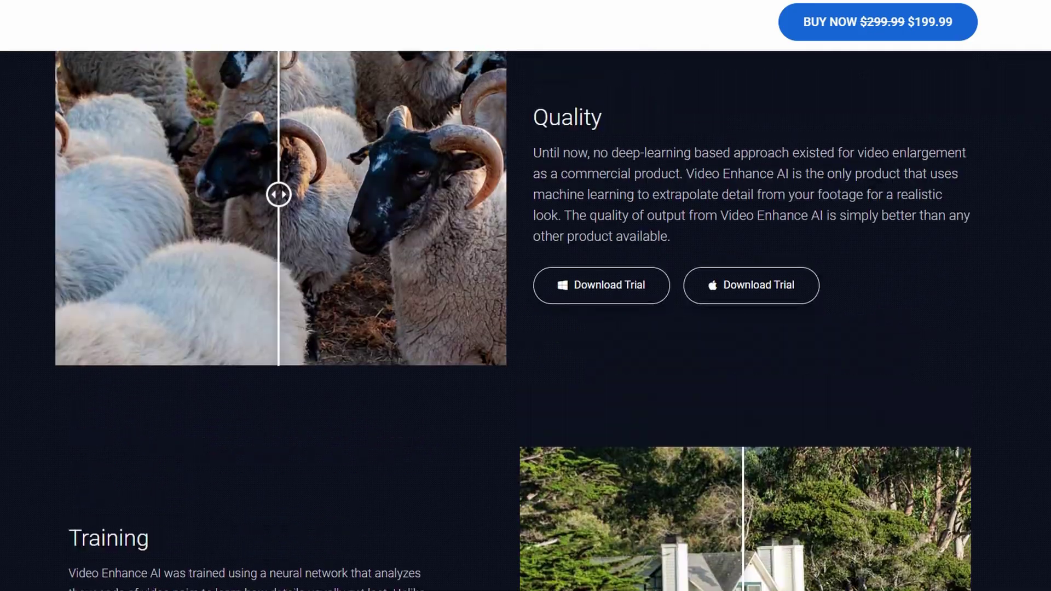